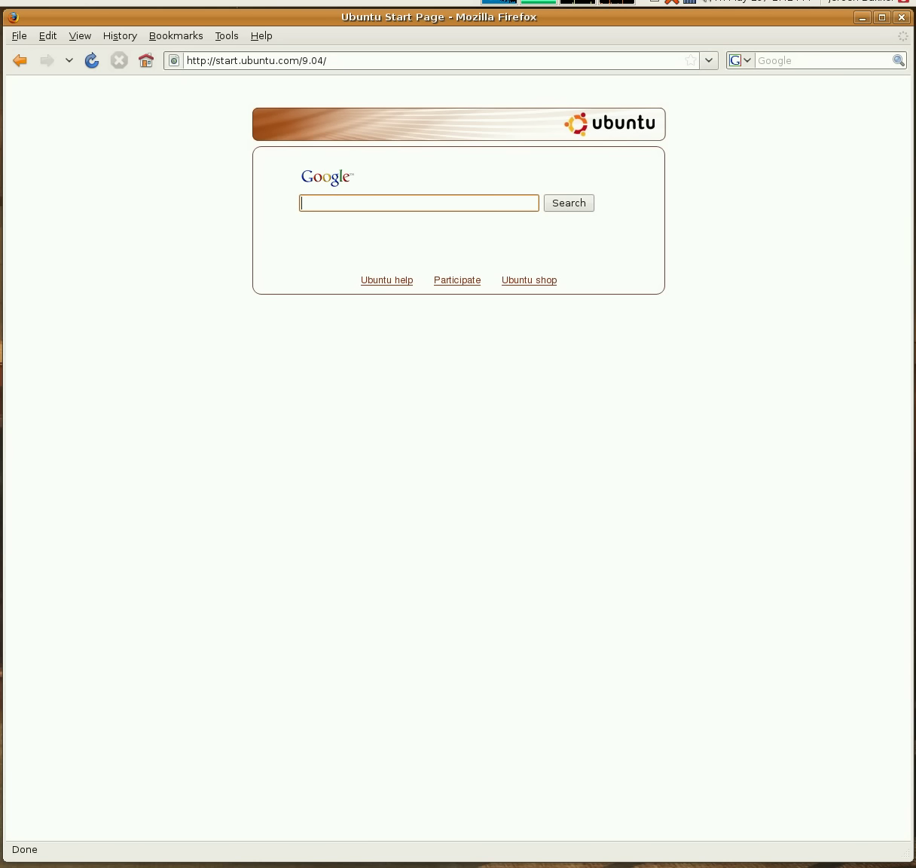
Step: Load the Blender oversight site at localhost:8080 using the address-bar suggestion
{"action": "left_click", "coordinate": [360, 63]}
{"action": "key", "text": "ctrl+a"}
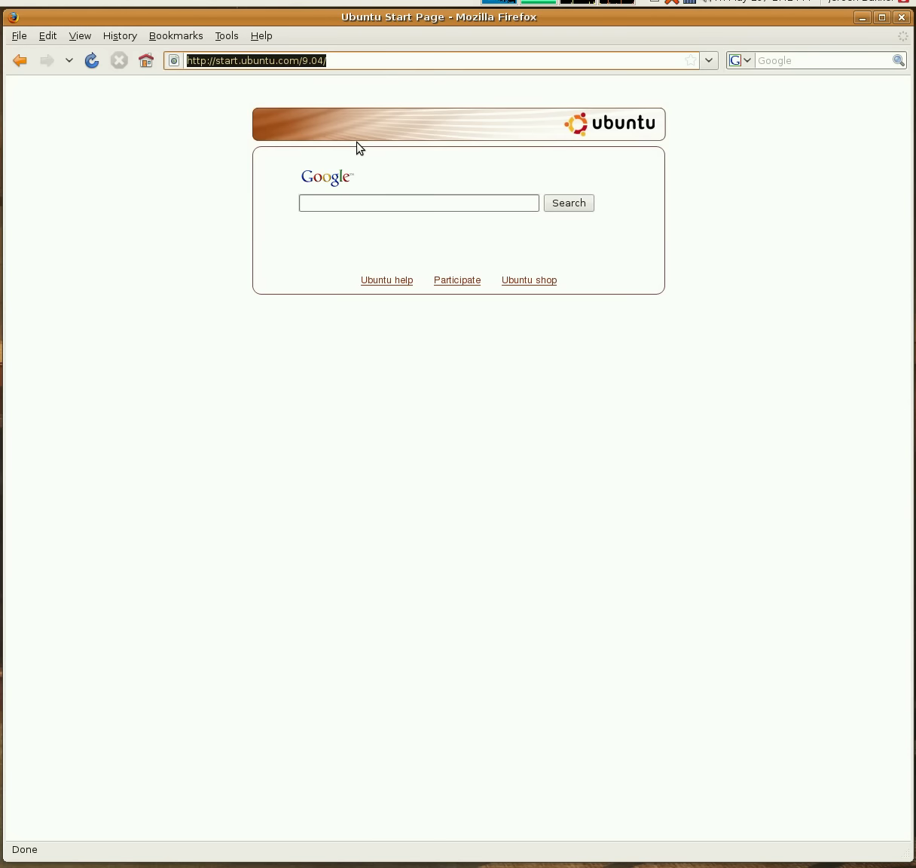
{"action": "type", "text": "local"}
{"action": "key", "text": "Down"}
{"action": "key", "text": "Return"}
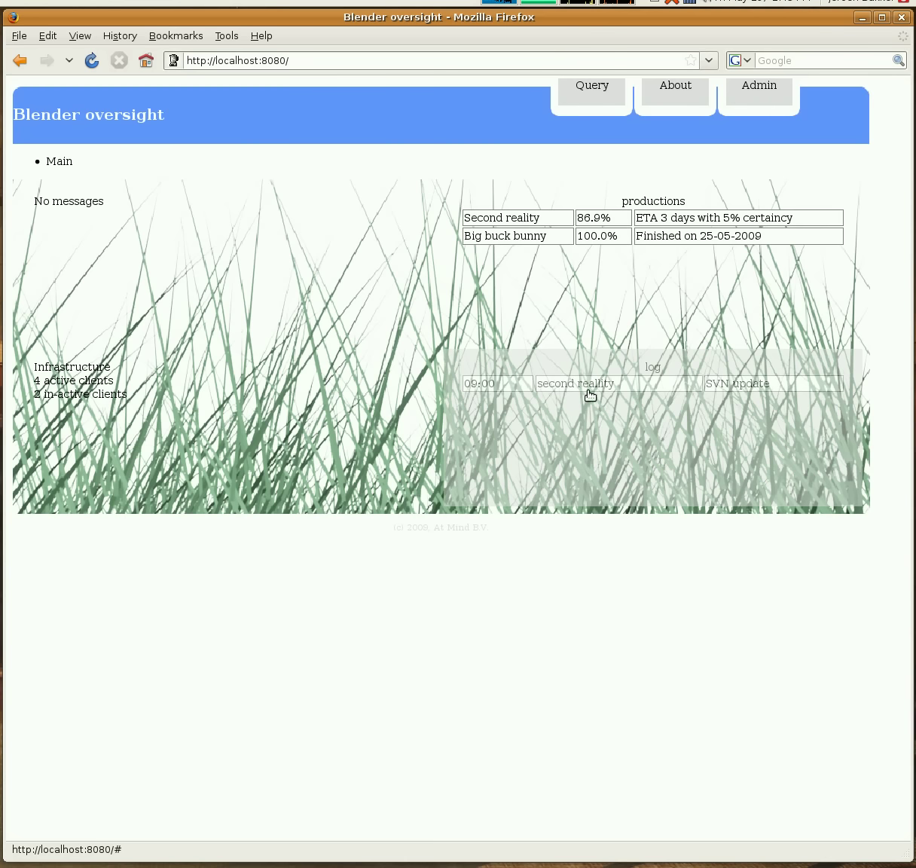
Step: Open the Query page in a new tab, run the default query (columns *, clause 1=1), and scroll through the results
{"action": "left_click", "coordinate": [600, 98]}
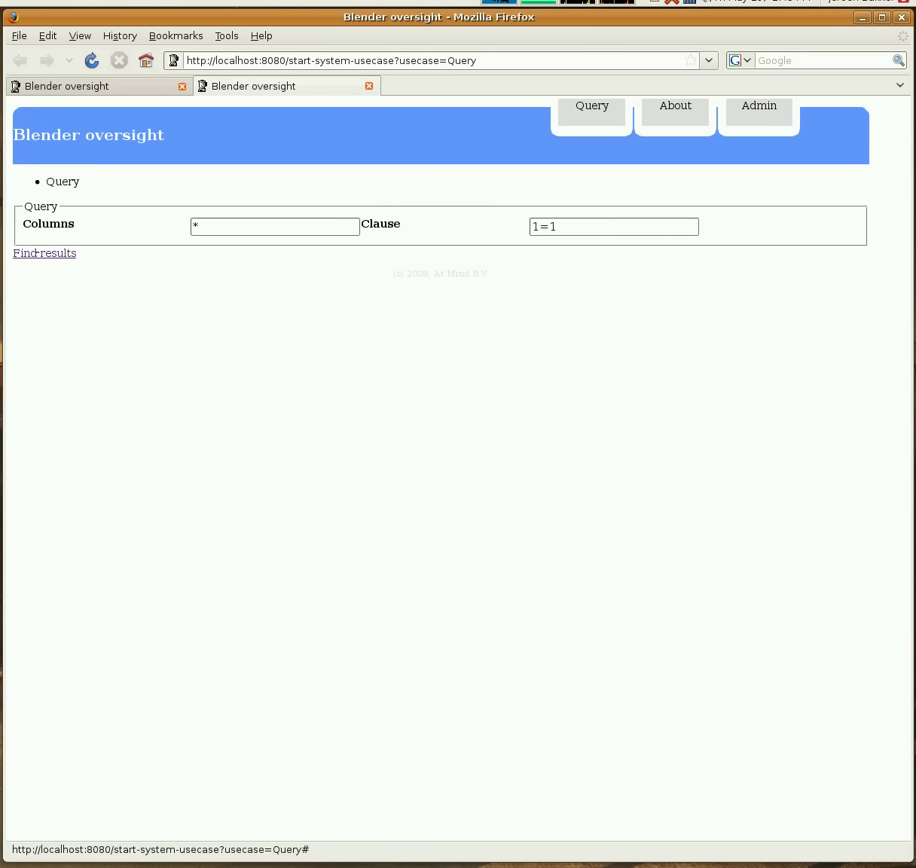
{"action": "left_click", "coordinate": [39, 254]}
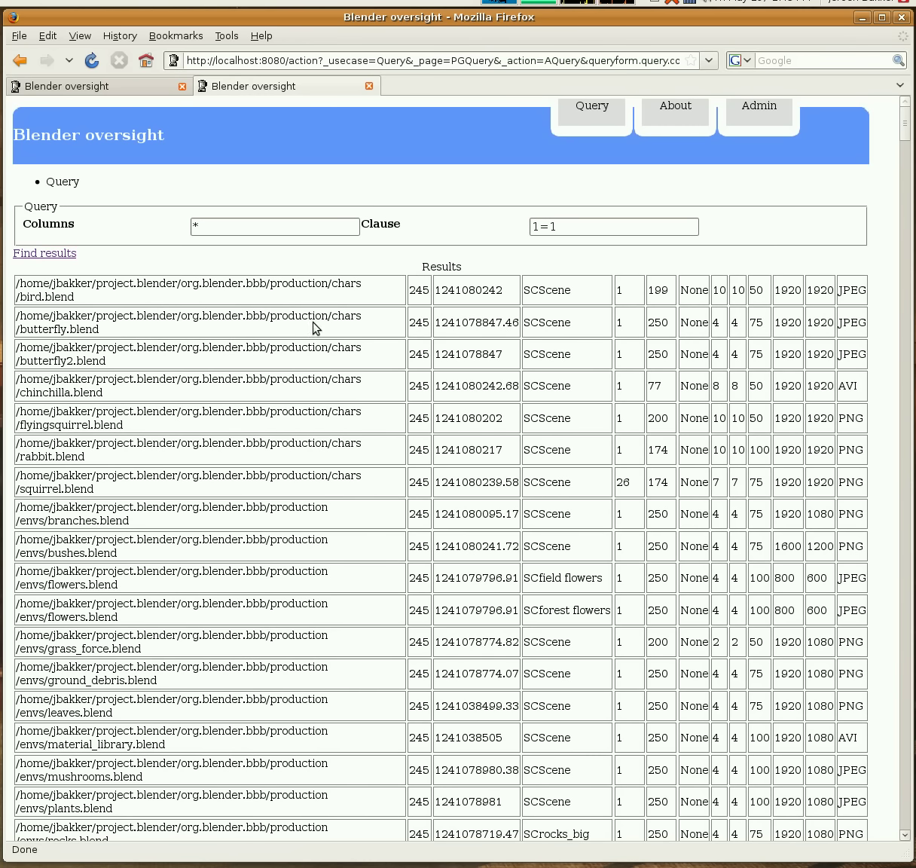
{"action": "scroll", "coordinate": [315, 328], "scroll_direction": "down", "scroll_amount": 5}
{"action": "scroll", "coordinate": [314, 327], "scroll_direction": "down", "scroll_amount": 2}
{"action": "scroll", "coordinate": [315, 327], "scroll_direction": "down", "scroll_amount": 5}
{"action": "scroll", "coordinate": [315, 328], "scroll_direction": "down", "scroll_amount": 2}
{"action": "scroll", "coordinate": [315, 328], "scroll_direction": "up", "scroll_amount": 5}
{"action": "scroll", "coordinate": [315, 327], "scroll_direction": "up", "scroll_amount": 8}
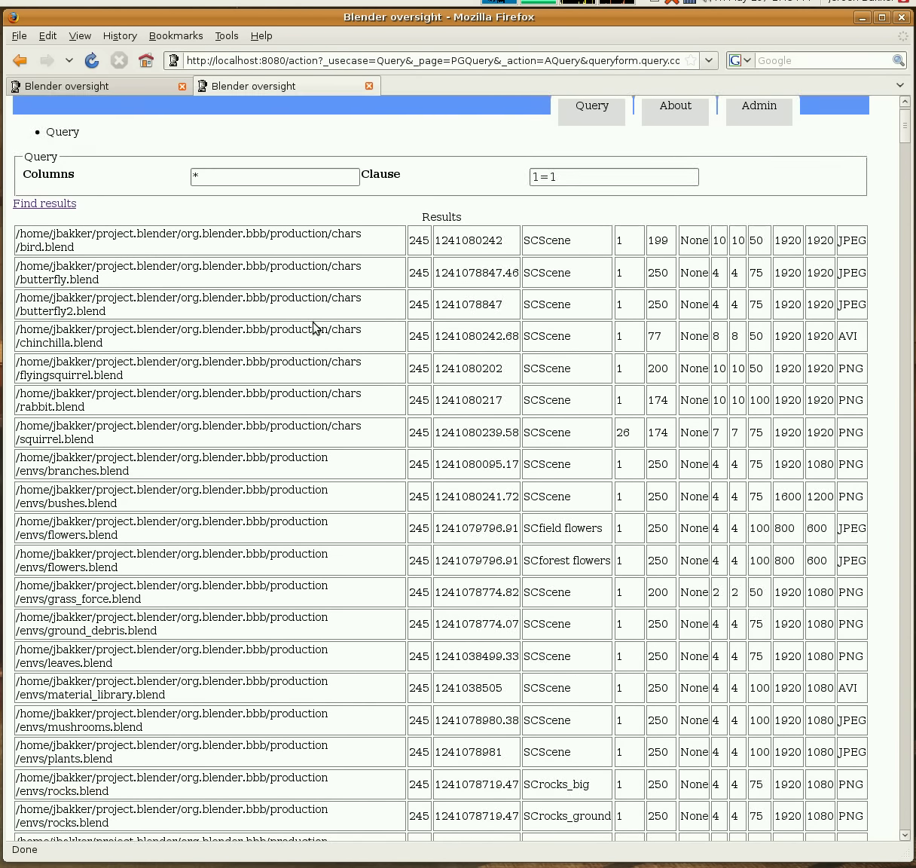
{"action": "scroll", "coordinate": [315, 327], "scroll_direction": "up", "scroll_amount": 1}
Step: Replace the * columns with blend_filename,blend_version and rerun the query
{"action": "left_click", "coordinate": [296, 227]}
{"action": "key", "text": "BackSpace"}
{"action": "type", "text": "blender_filename,ble"}
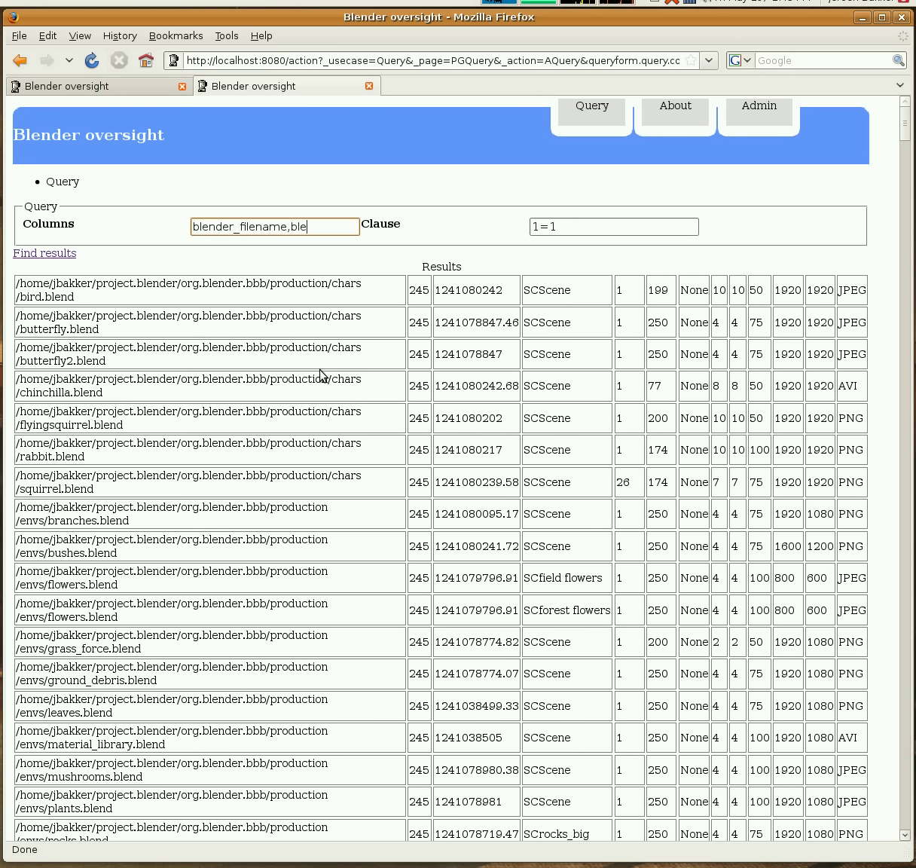
{"action": "key", "text": "BackSpace"}
{"action": "key", "text": "BackSpace"}
{"action": "type", "text": "nd"}
{"action": "type", "text": "_version"}
{"action": "left_click", "coordinate": [32, 254]}
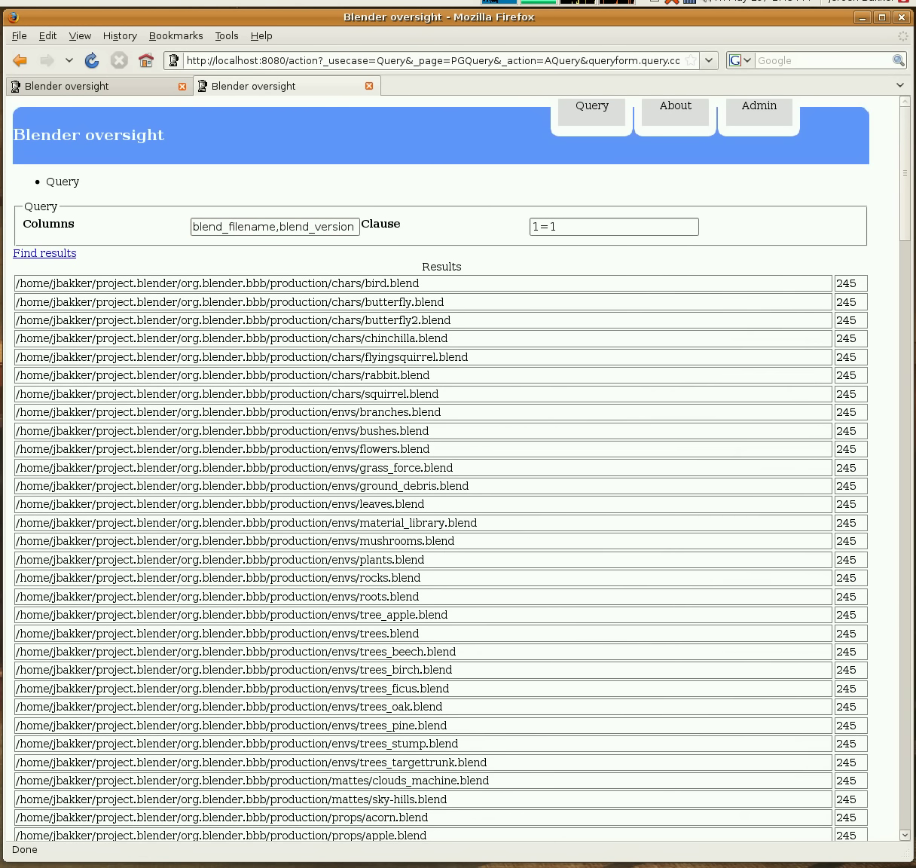
Step: Filter with clause blend_version<245, then change the limit to blend_version<249 and rerun
{"action": "left_click_drag", "start_coordinate": [571, 226], "coordinate": [520, 228]}
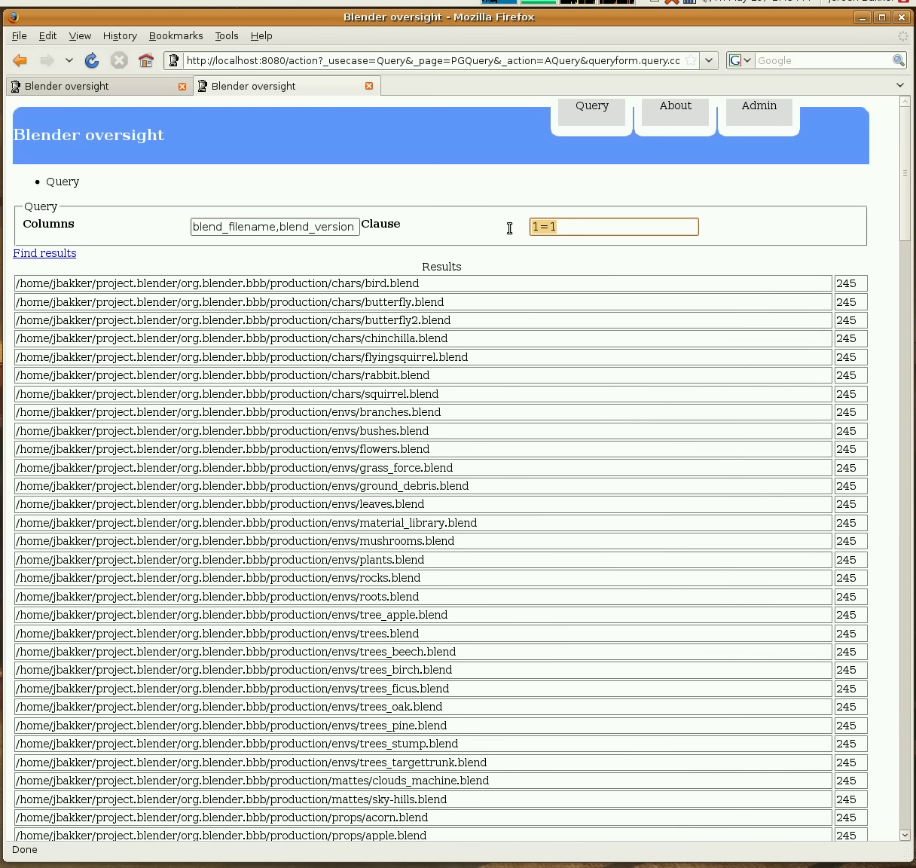
{"action": "type", "text": "blend"}
{"action": "type", "text": "_version<"}
{"action": "type", "text": "245"}
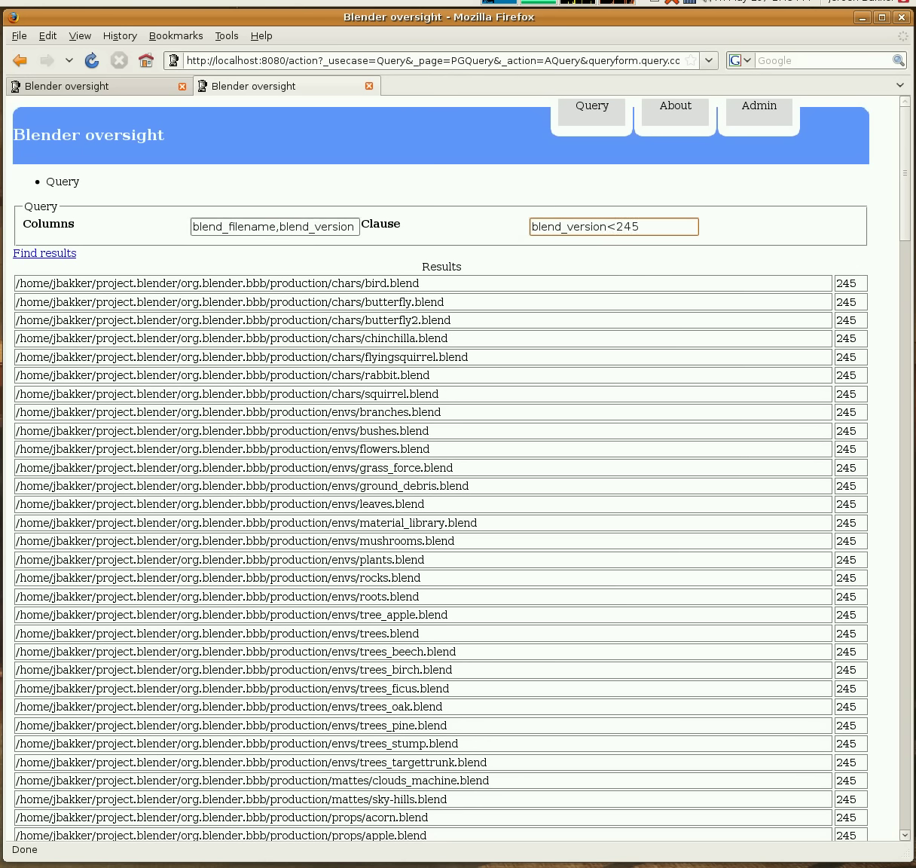
{"action": "left_click", "coordinate": [49, 254]}
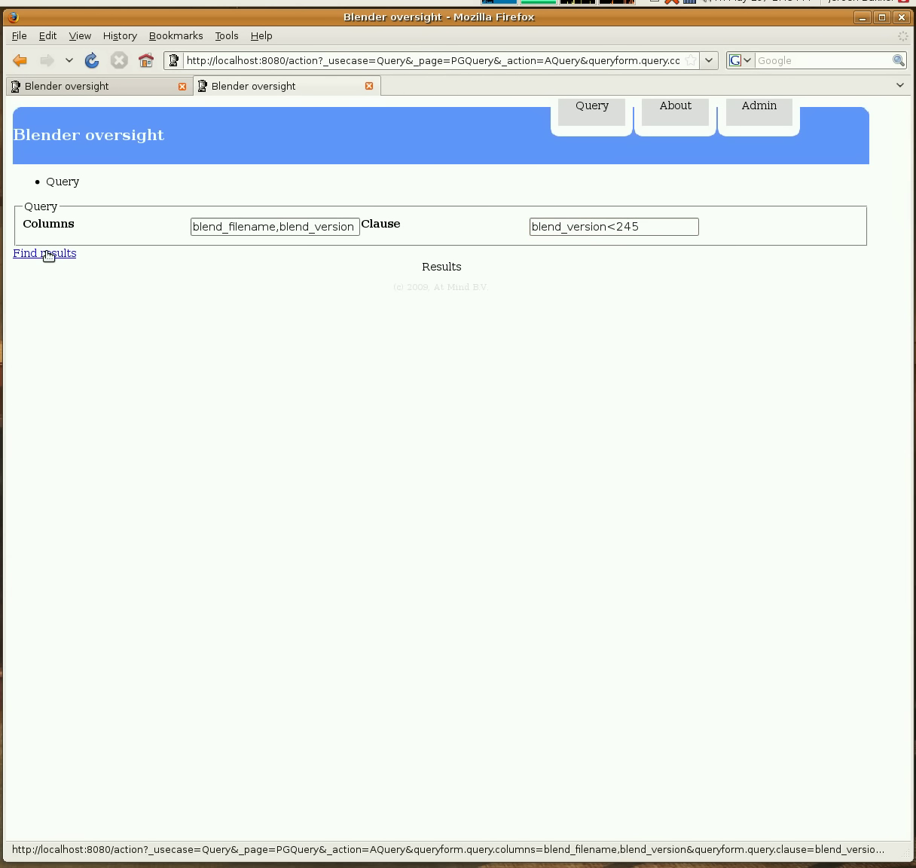
{"action": "left_click", "coordinate": [291, 224]}
{"action": "left_click", "coordinate": [668, 226]}
{"action": "key", "text": "BackSpace"}
{"action": "type", "text": "9"}
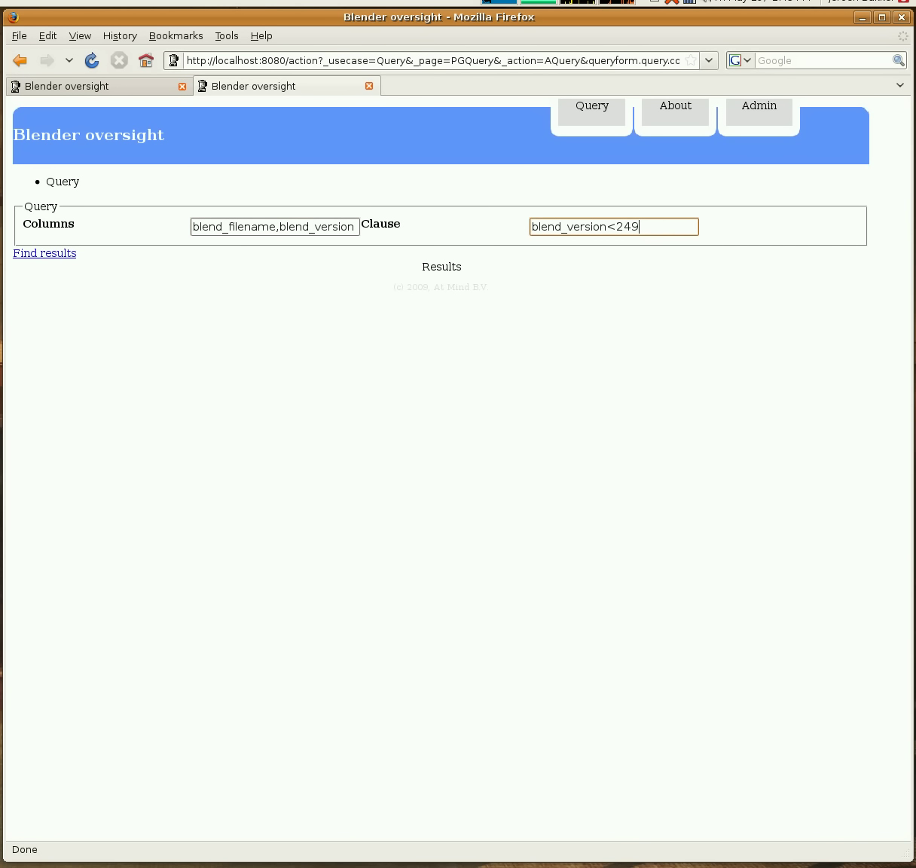
{"action": "left_click", "coordinate": [60, 254]}
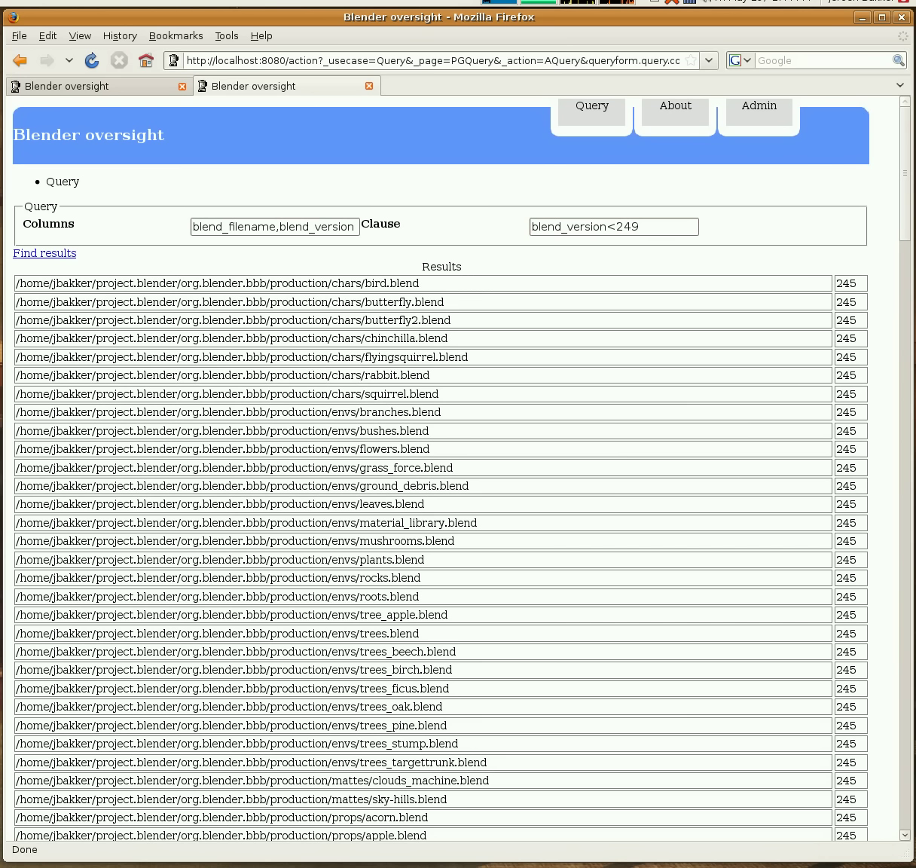
{"action": "left_click", "coordinate": [341, 226]}
Step: Add scene_name to the columns and change the clause to scene_imagetype<>"EXR"
{"action": "type", "text": ",scene_name"}
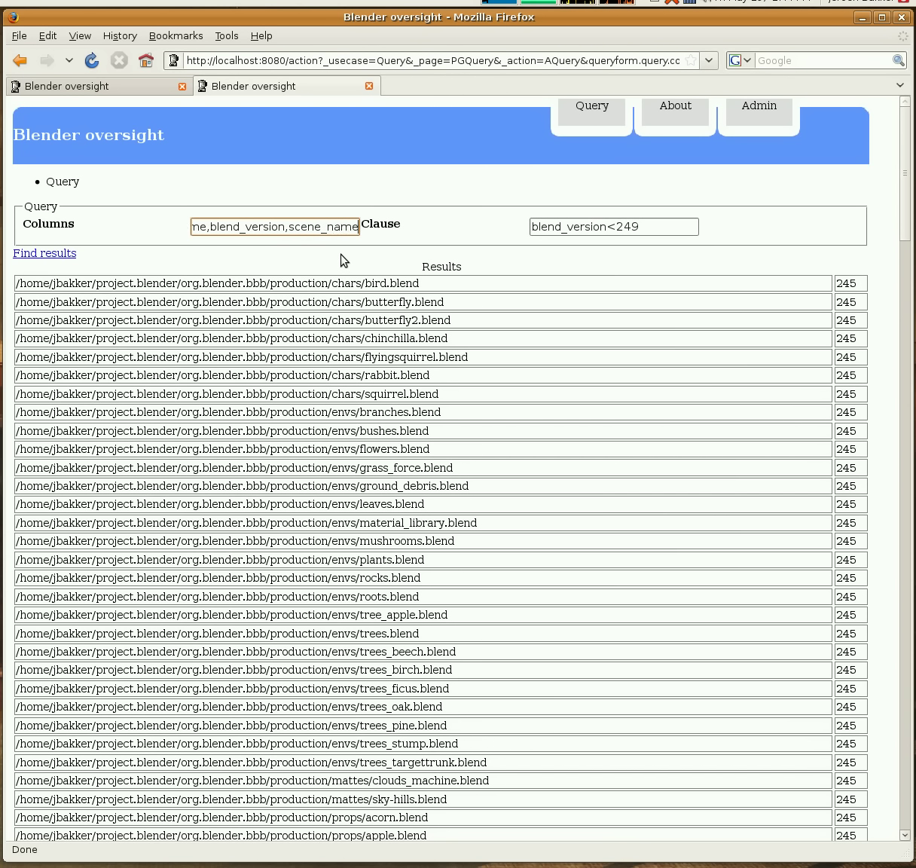
{"action": "left_click", "coordinate": [42, 255]}
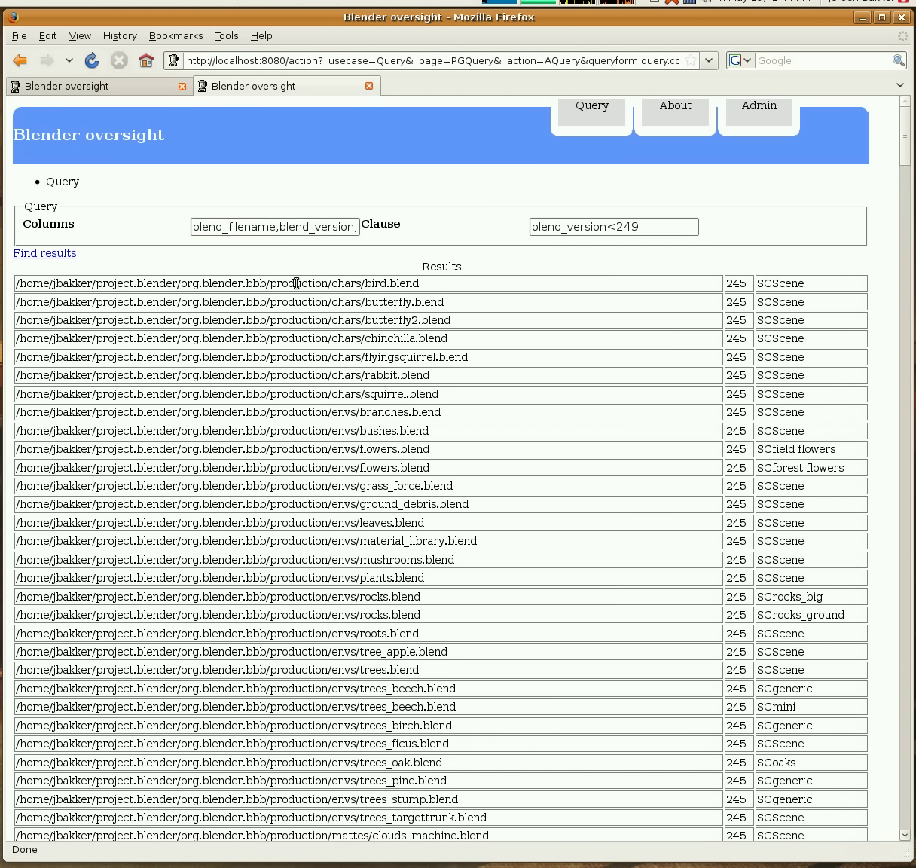
{"action": "left_click_drag", "start_coordinate": [638, 225], "coordinate": [473, 233]}
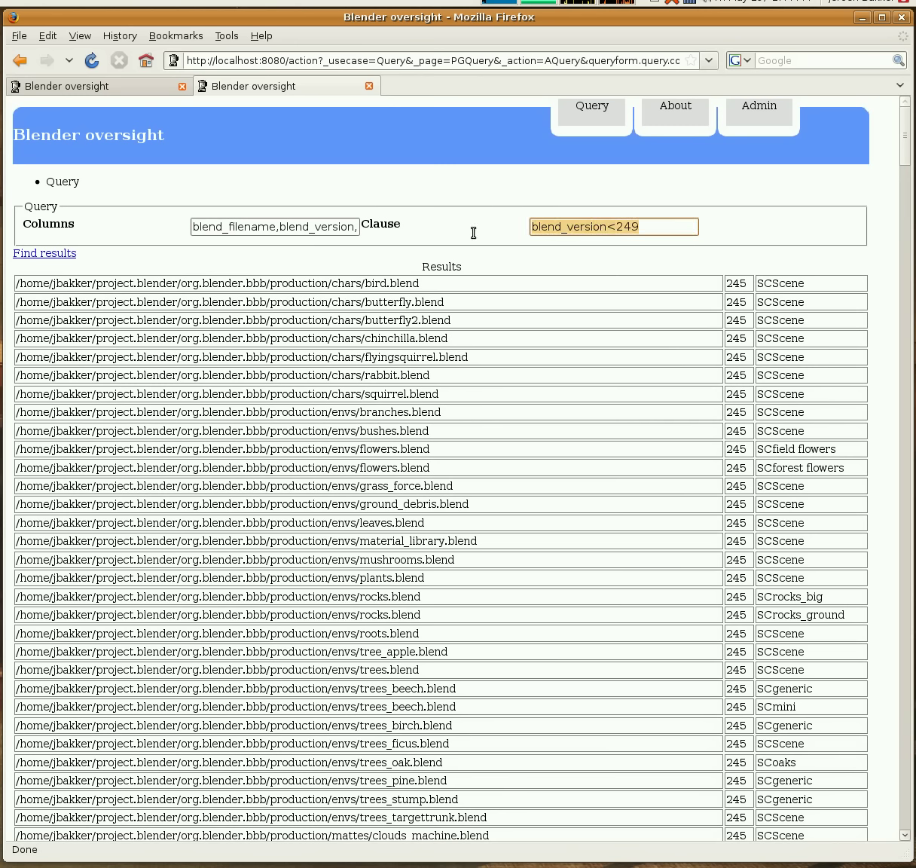
{"action": "type", "text": "scene"}
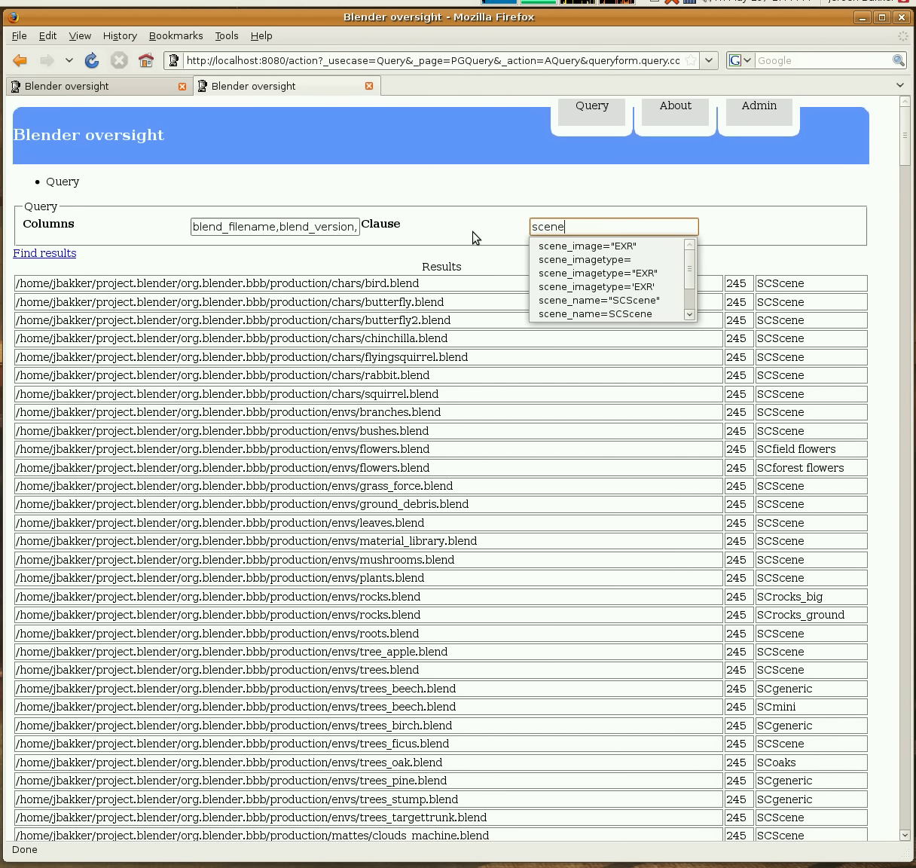
{"action": "key", "text": "Down"}
{"action": "key", "text": "Down"}
{"action": "key", "text": "Down"}
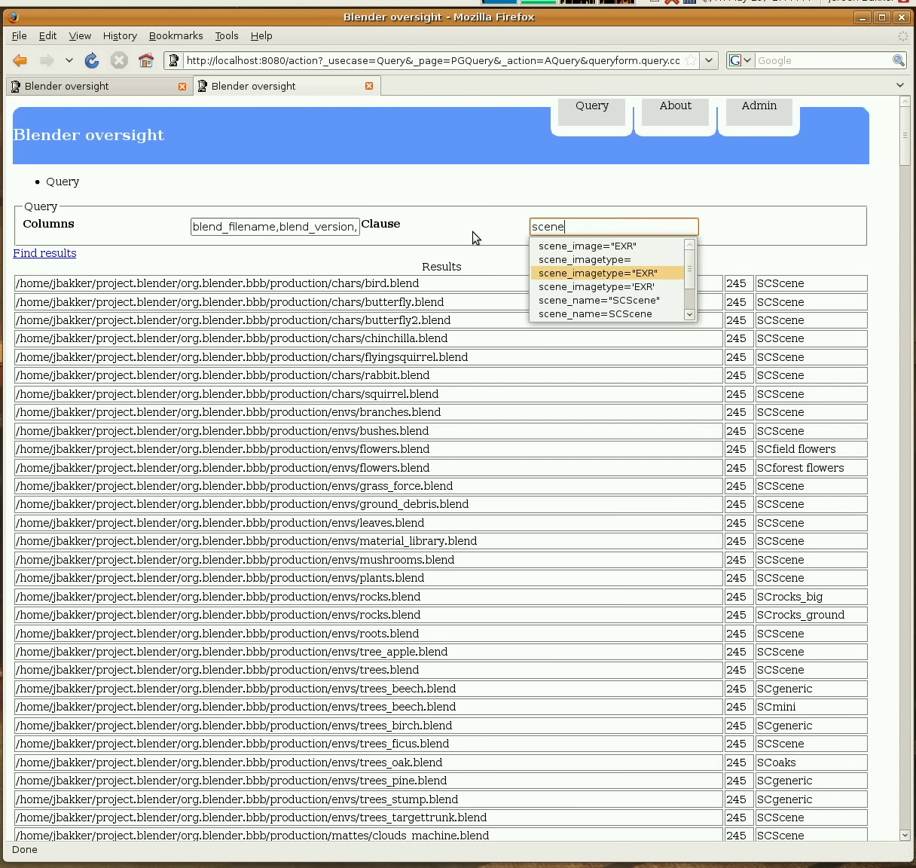
{"action": "key", "text": "Return"}
{"action": "key", "text": "Left"}
{"action": "key", "text": "Left"}
{"action": "key", "text": "Left"}
{"action": "key", "text": "Left"}
{"action": "key", "text": "Left"}
{"action": "key", "text": "BackSpace"}
{"action": "type", "text": "<>"}
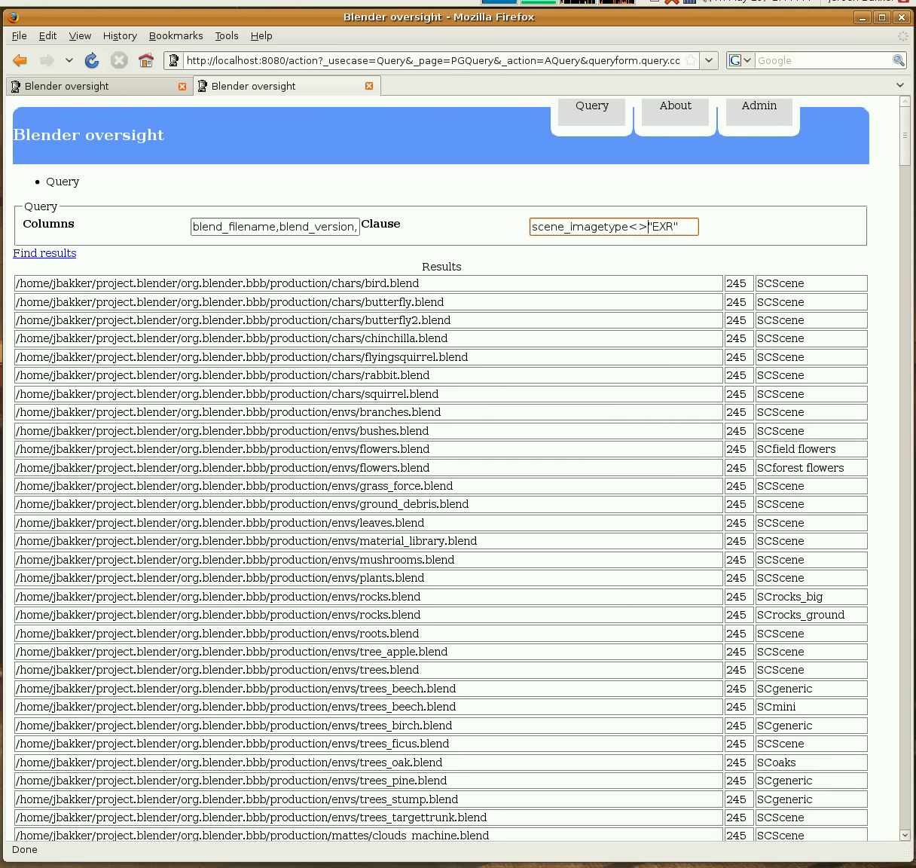
{"action": "left_click", "coordinate": [57, 257]}
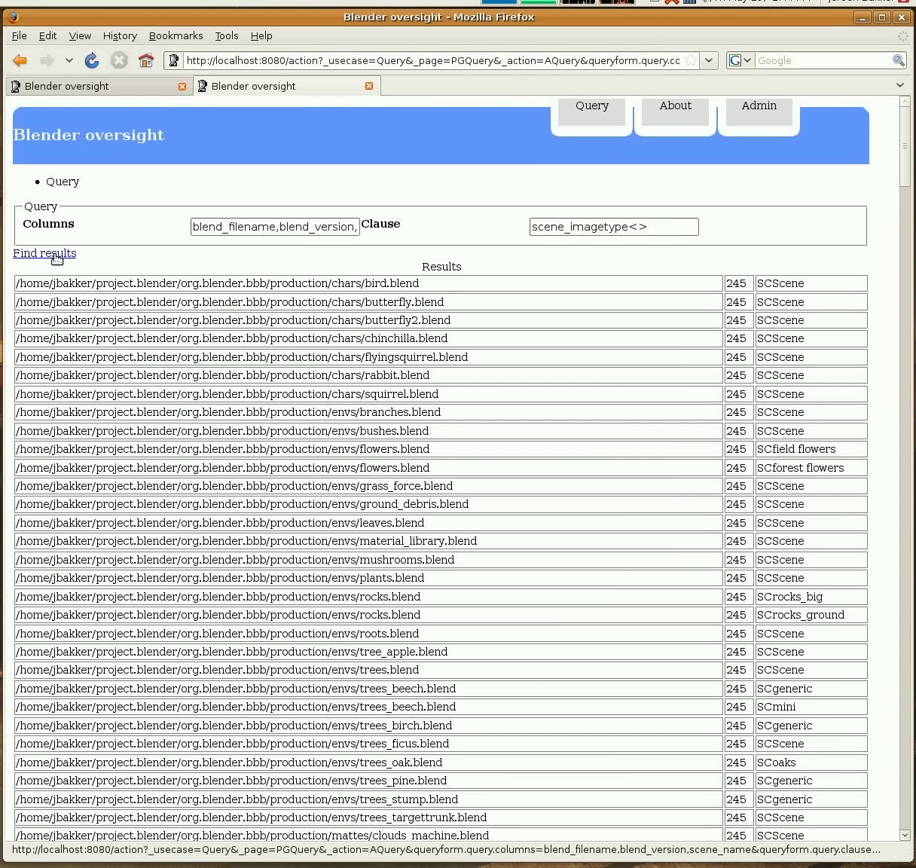
Step: Append 'EXR' to the clause and add scene_name,scene_imagetype columns, rerunning the query
{"action": "left_click", "coordinate": [681, 229]}
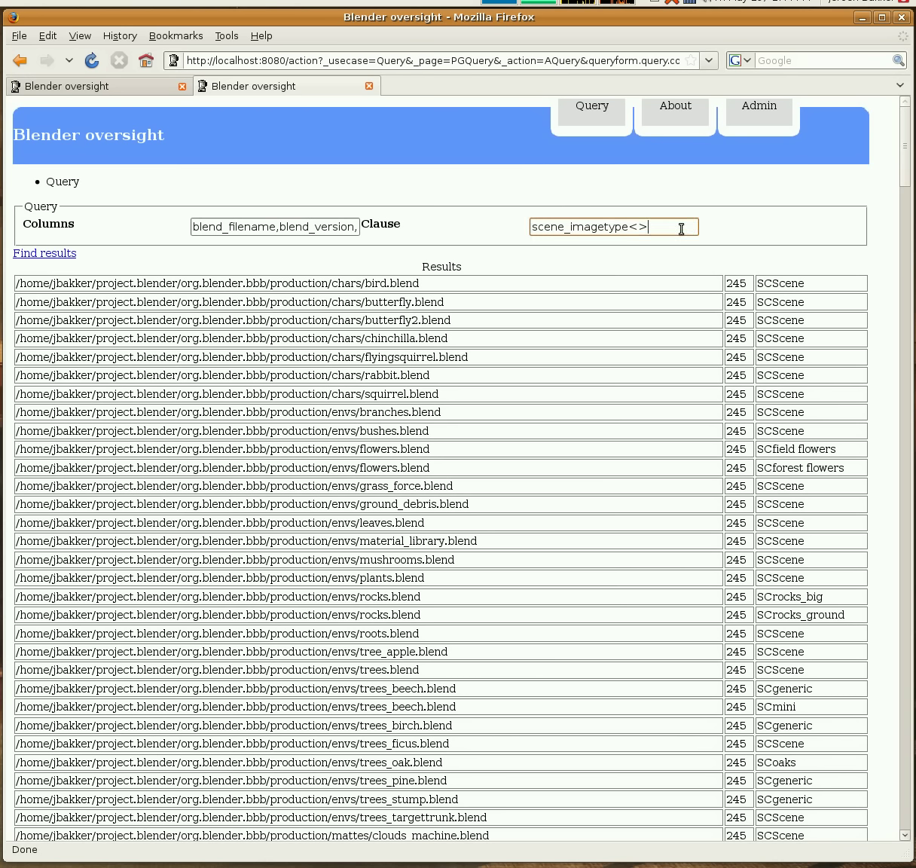
{"action": "type", "text": "'"}
{"action": "type", "text": "EXR'"}
{"action": "left_click", "coordinate": [60, 256]}
{"action": "left_click", "coordinate": [338, 226]}
{"action": "type", "text": "scene_name"}
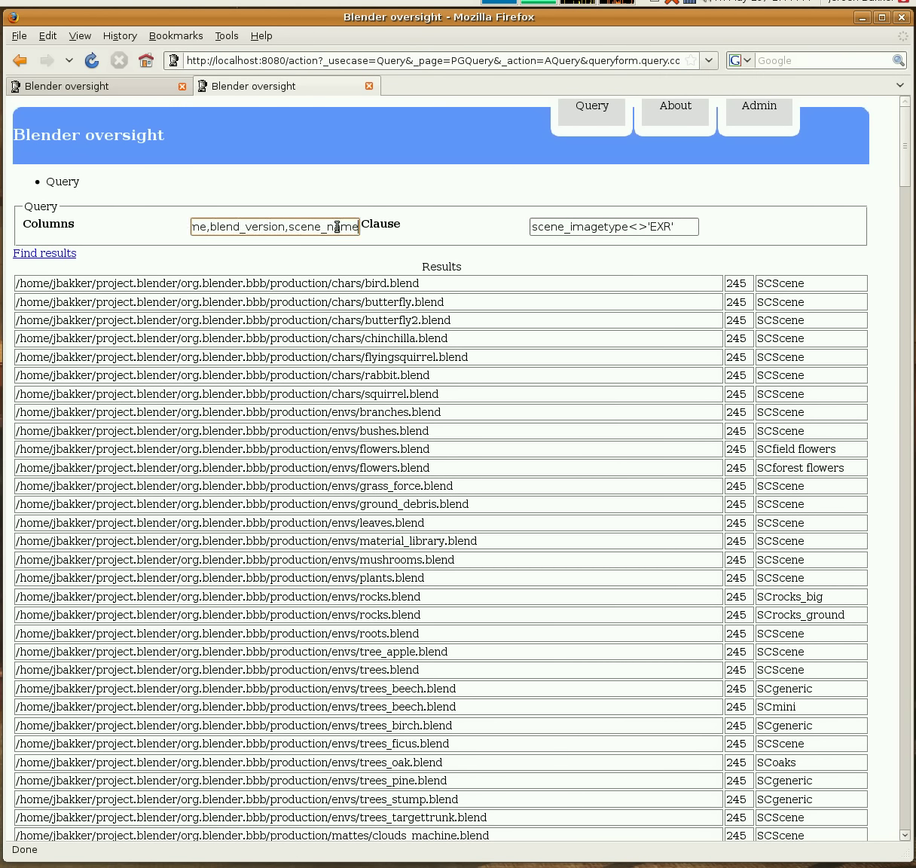
{"action": "type", "text": ",scene"}
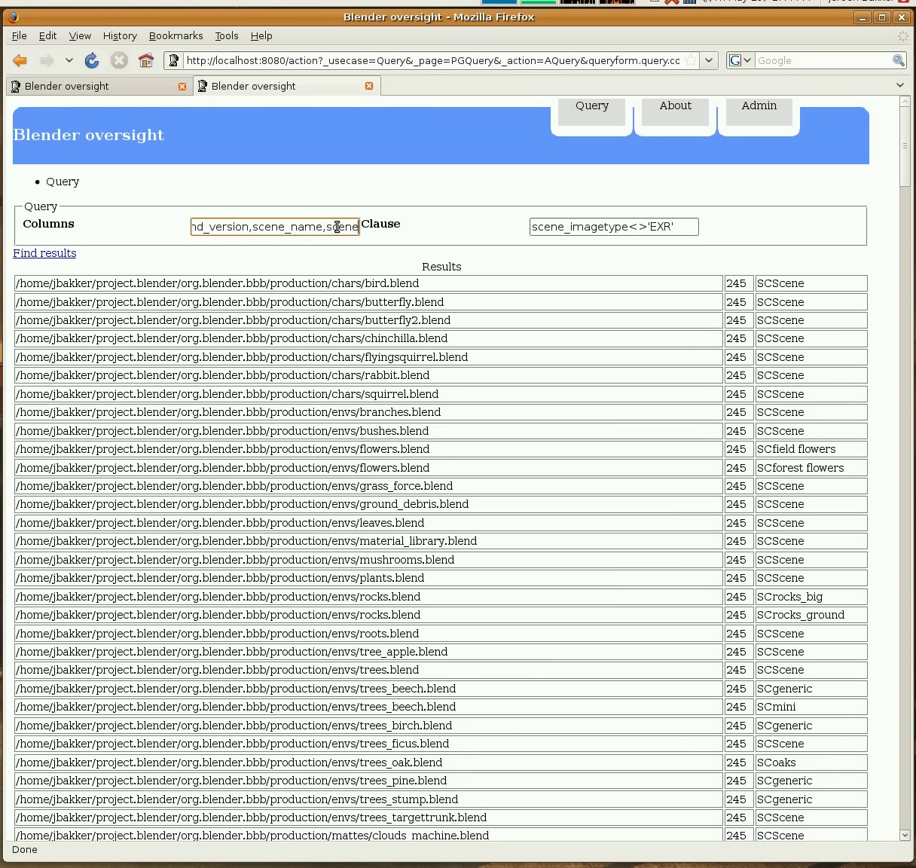
{"action": "type", "text": "_image"}
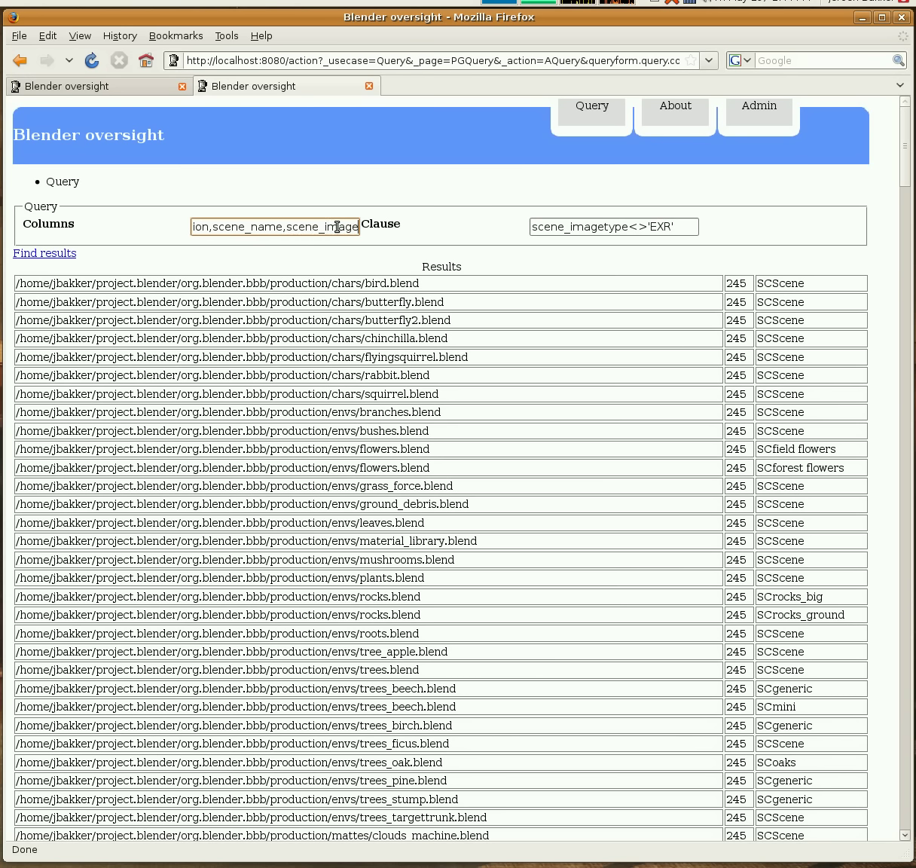
{"action": "type", "text": "type"}
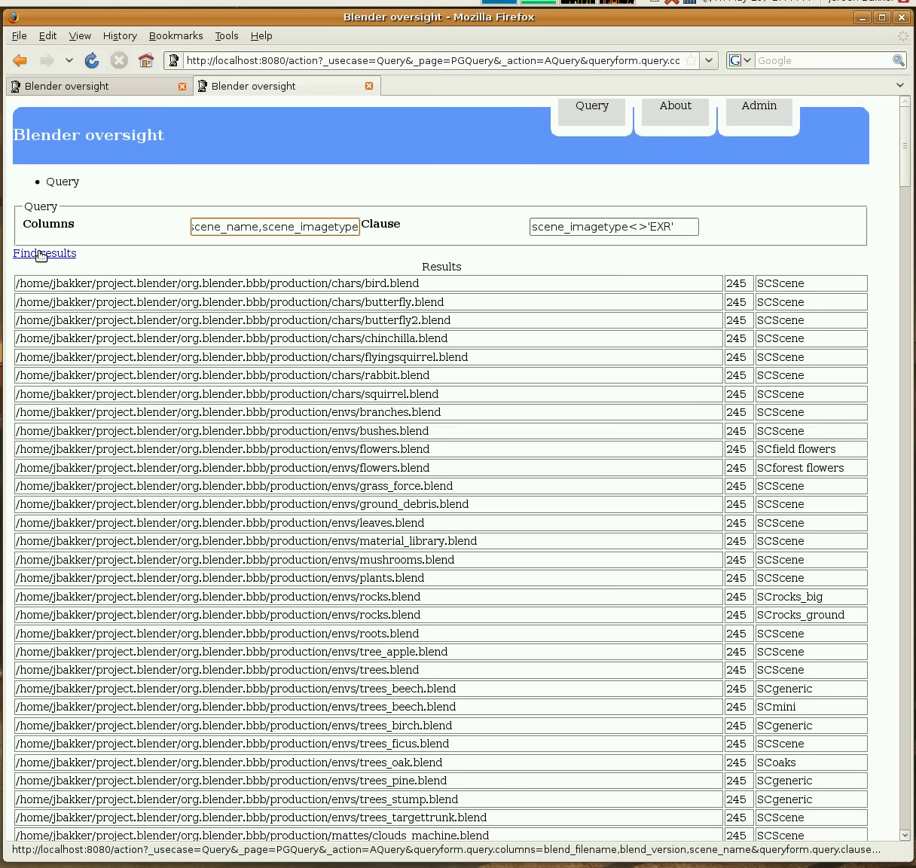
{"action": "left_click", "coordinate": [41, 259]}
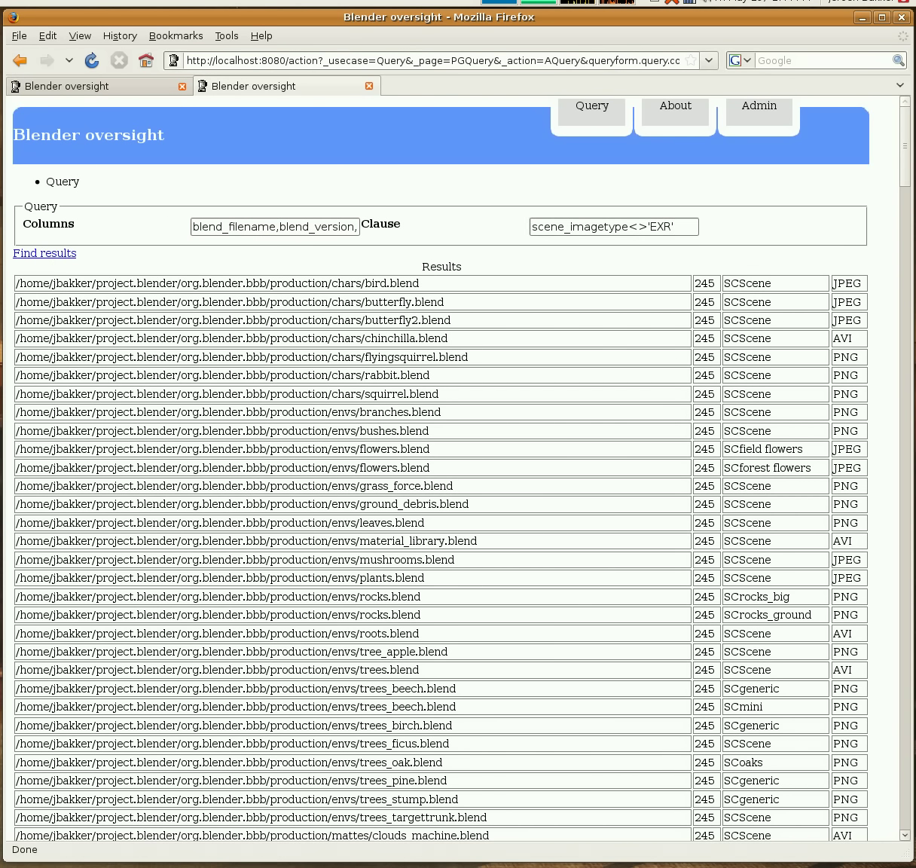
Step: Append the frame-count column (scene_endframe-scene_startframe) to Columns and review the results
{"action": "left_click", "coordinate": [347, 225]}
{"action": "key", "text": "End"}
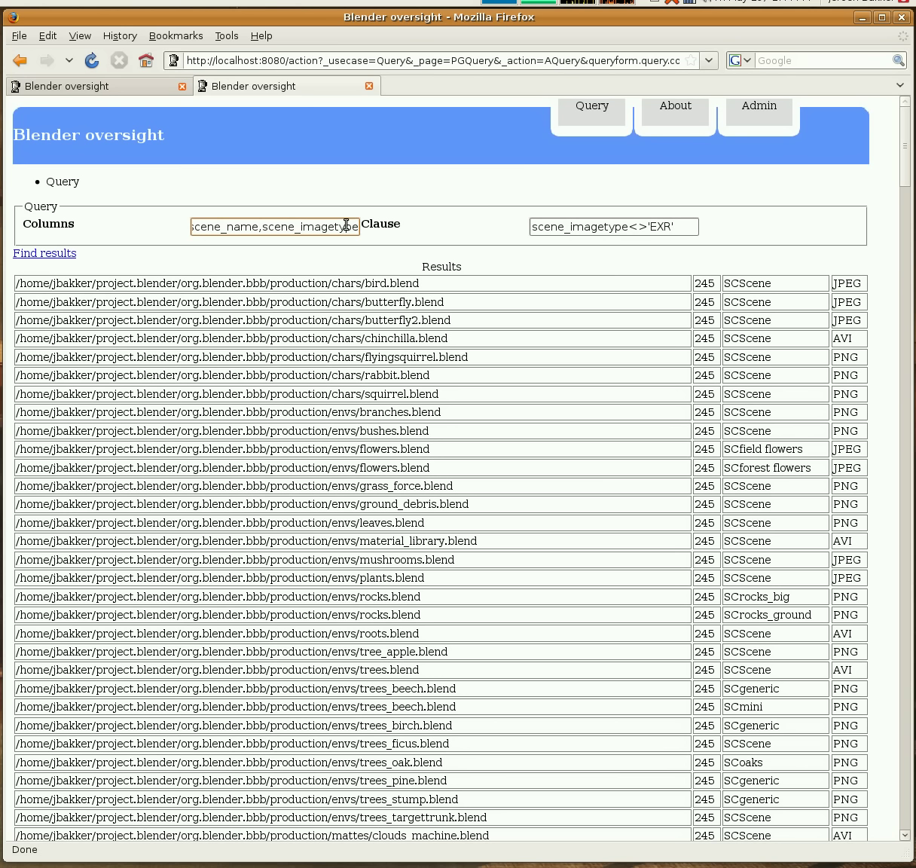
{"action": "type", "text": ","}
{"action": "type", "text": "()"}
{"action": "type", "text": "scene"}
{"action": "type", "text": "_endframe-scene"}
{"action": "type", "text": "_start"}
{"action": "type", "text": "frame"}
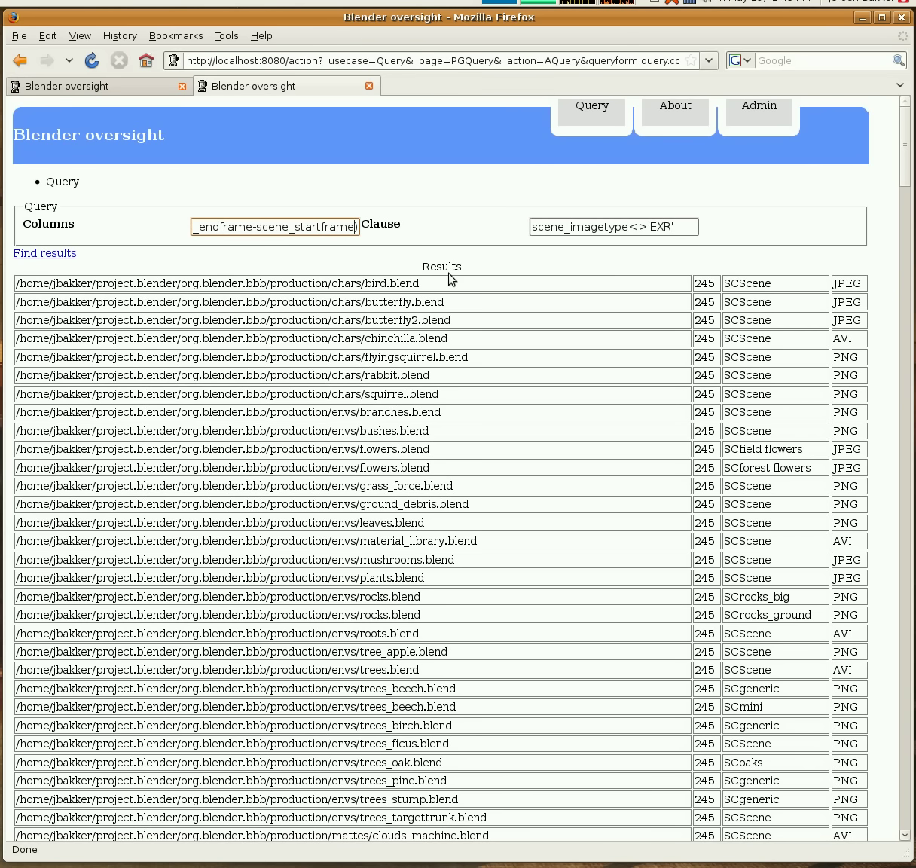
{"action": "left_click", "coordinate": [52, 254]}
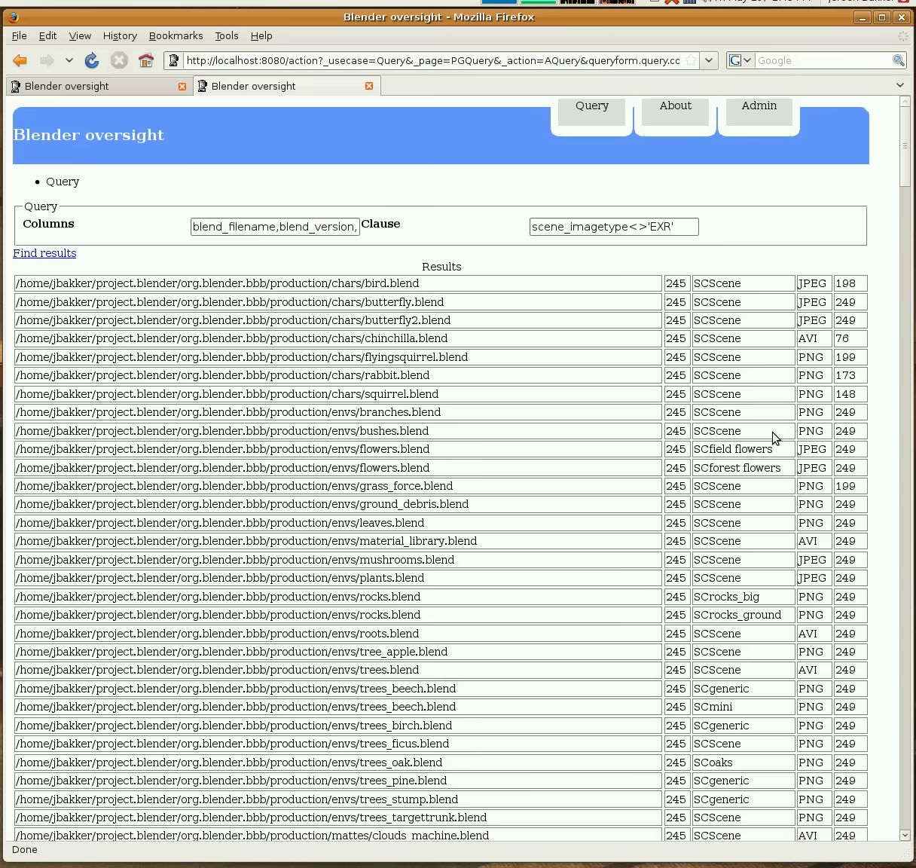
{"action": "scroll", "coordinate": [774, 438], "scroll_direction": "down", "scroll_amount": 10}
{"action": "scroll", "coordinate": [774, 437], "scroll_direction": "down", "scroll_amount": 7}
{"action": "scroll", "coordinate": [775, 437], "scroll_direction": "down", "scroll_amount": 6}
{"action": "scroll", "coordinate": [775, 438], "scroll_direction": "down", "scroll_amount": 1}
{"action": "scroll", "coordinate": [774, 437], "scroll_direction": "up", "scroll_amount": 7}
{"action": "scroll", "coordinate": [774, 437], "scroll_direction": "up", "scroll_amount": 7}
{"action": "scroll", "coordinate": [774, 437], "scroll_direction": "up", "scroll_amount": 12}
{"action": "scroll", "coordinate": [774, 437], "scroll_direction": "up", "scroll_amount": 2}
Step: Replace the image-type filter with the clause scene_size<>100 and run the query
{"action": "left_click", "coordinate": [648, 226]}
{"action": "key", "text": "BackSpace"}
{"action": "key", "text": "BackSpace"}
{"action": "type", "text": "="}
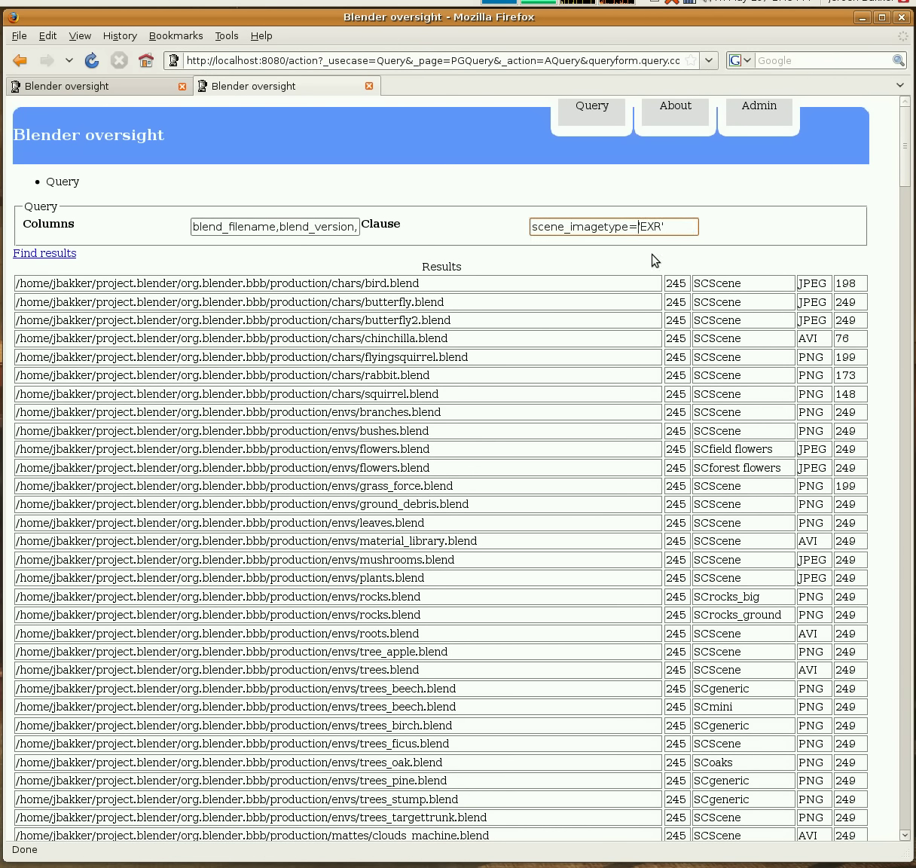
{"action": "key", "text": "ctrl+Left"}
{"action": "key", "text": "shift+End"}
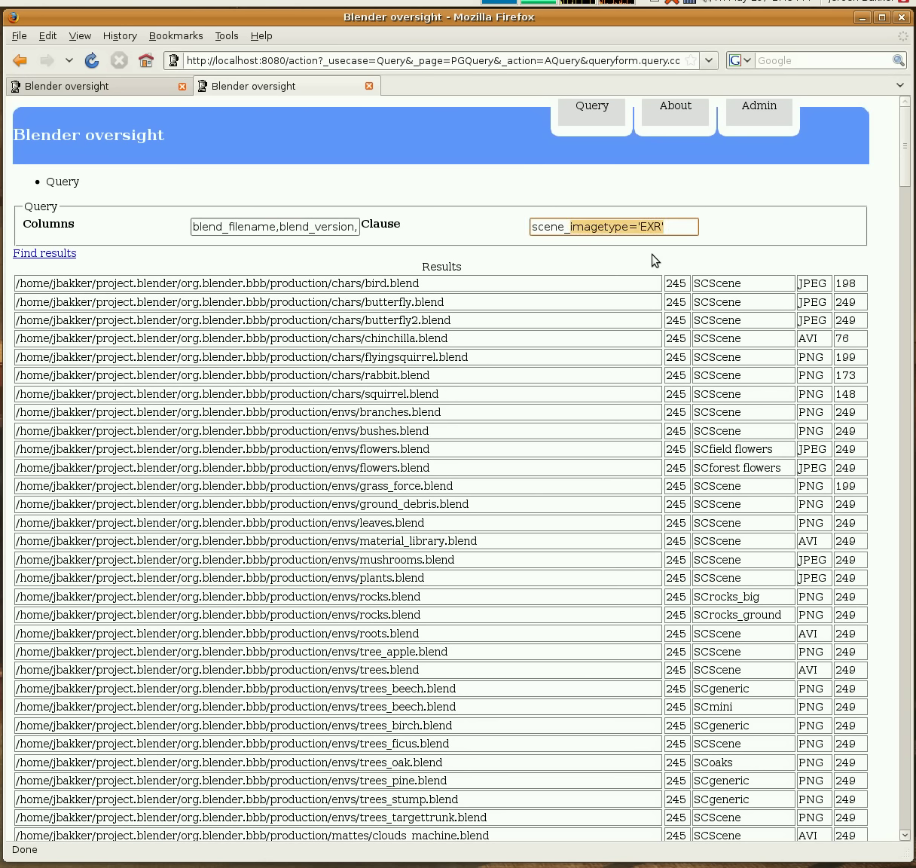
{"action": "type", "text": "wi"}
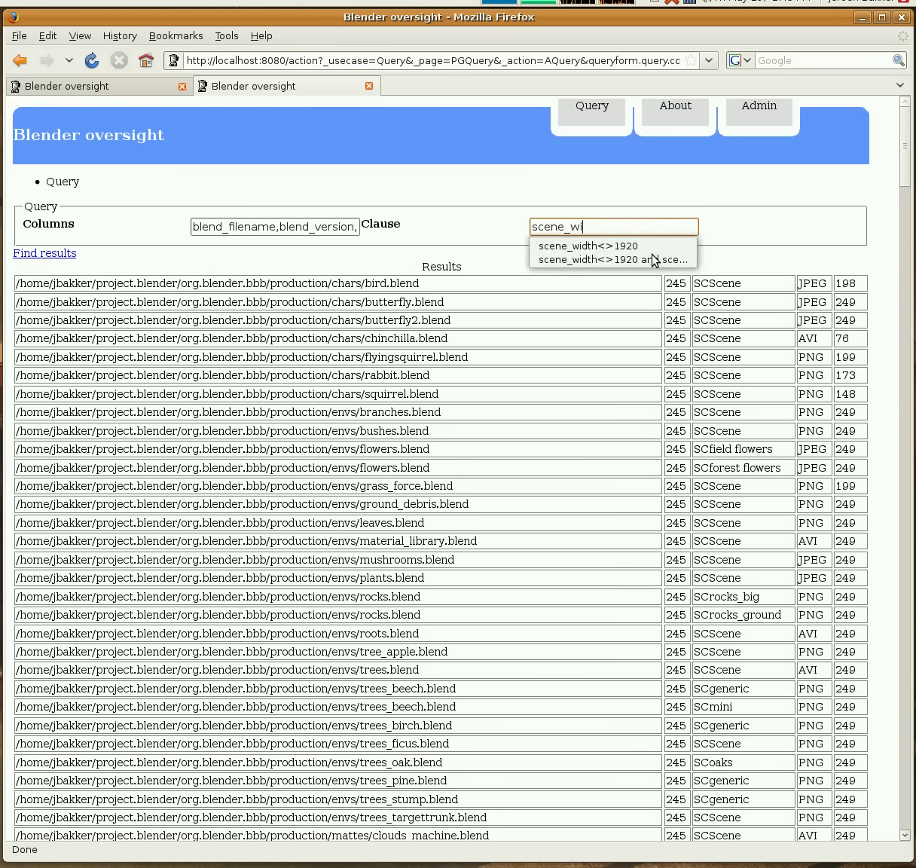
{"action": "key", "text": "BackSpace"}
{"action": "key", "text": "BackSpace"}
{"action": "type", "text": "size"}
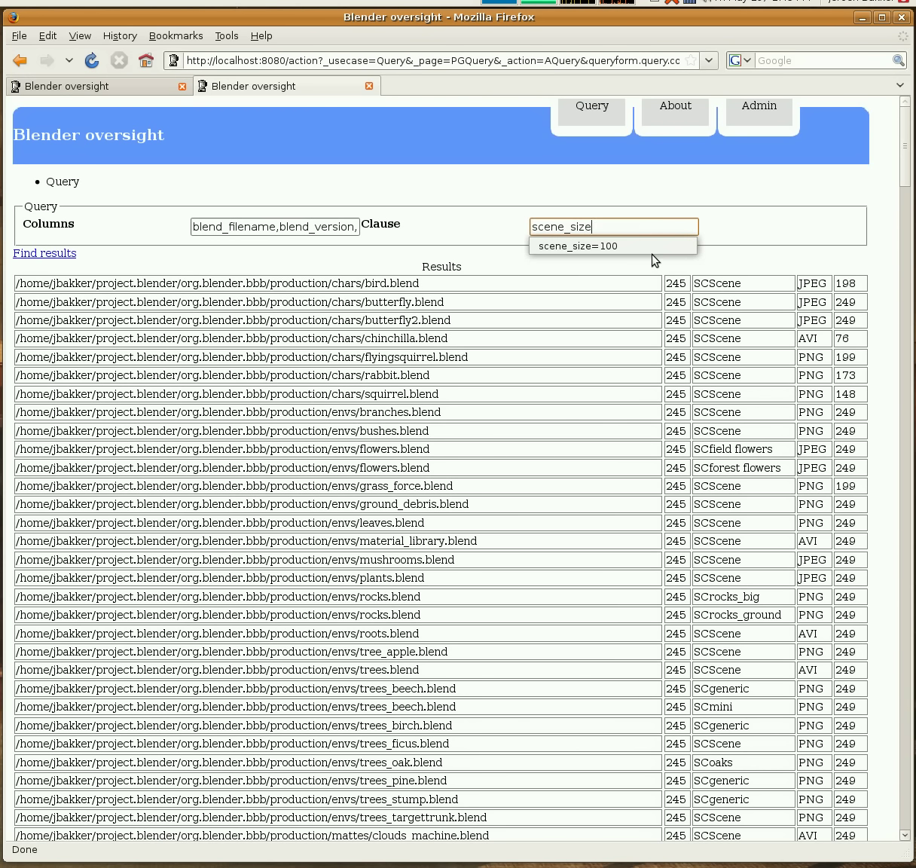
{"action": "type", "text": "<>100"}
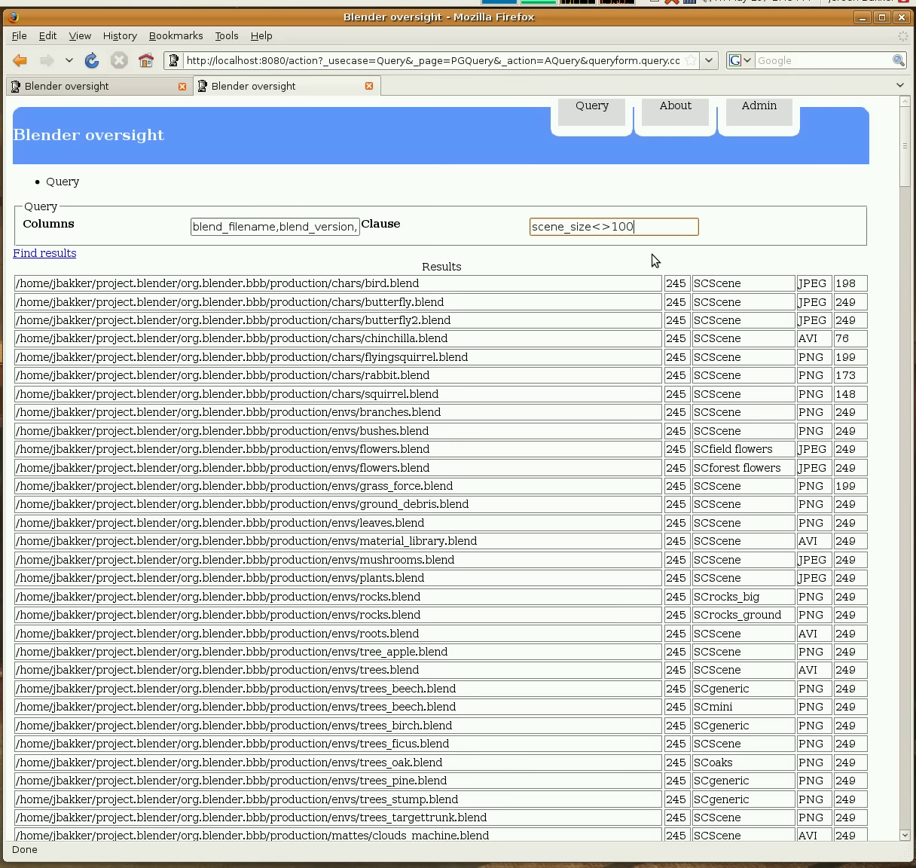
{"action": "left_click", "coordinate": [64, 252]}
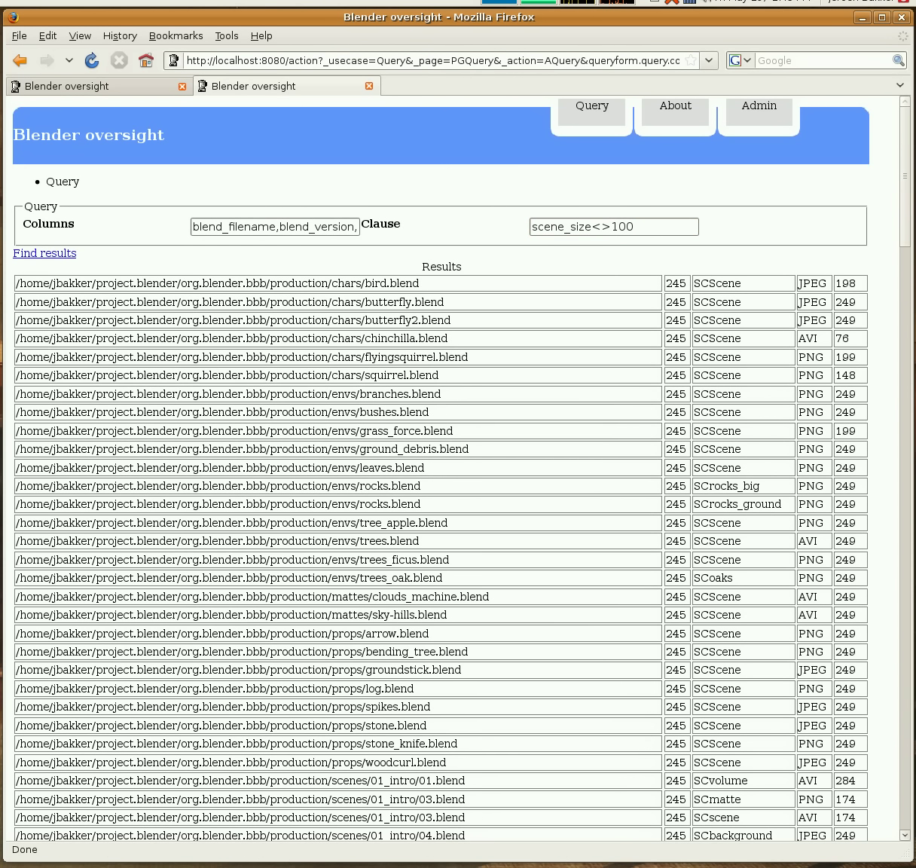
Step: Rewrite the clause as scene_xparts*scene_yparts<100 and run the query
{"action": "left_click_drag", "start_coordinate": [590, 229], "coordinate": [554, 227]}
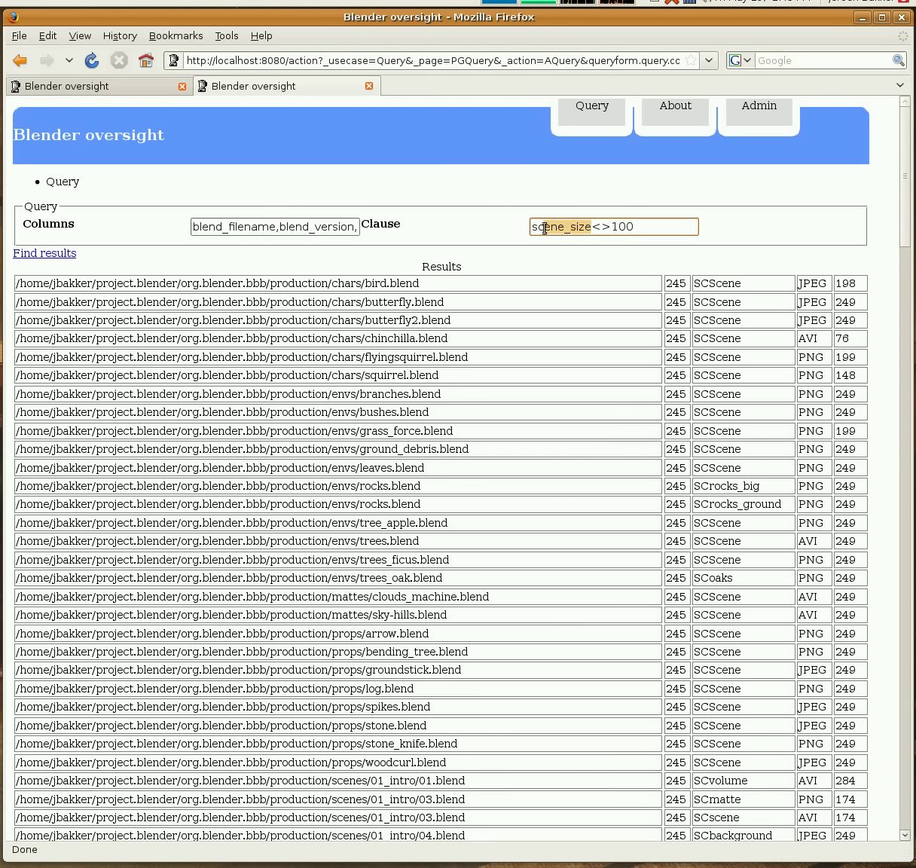
{"action": "key", "text": "BackSpace"}
{"action": "key", "text": "BackSpace"}
{"action": "type", "text": "s"}
{"action": "key", "text": "BackSpace"}
{"action": "type", "text": "ene_xparts*"}
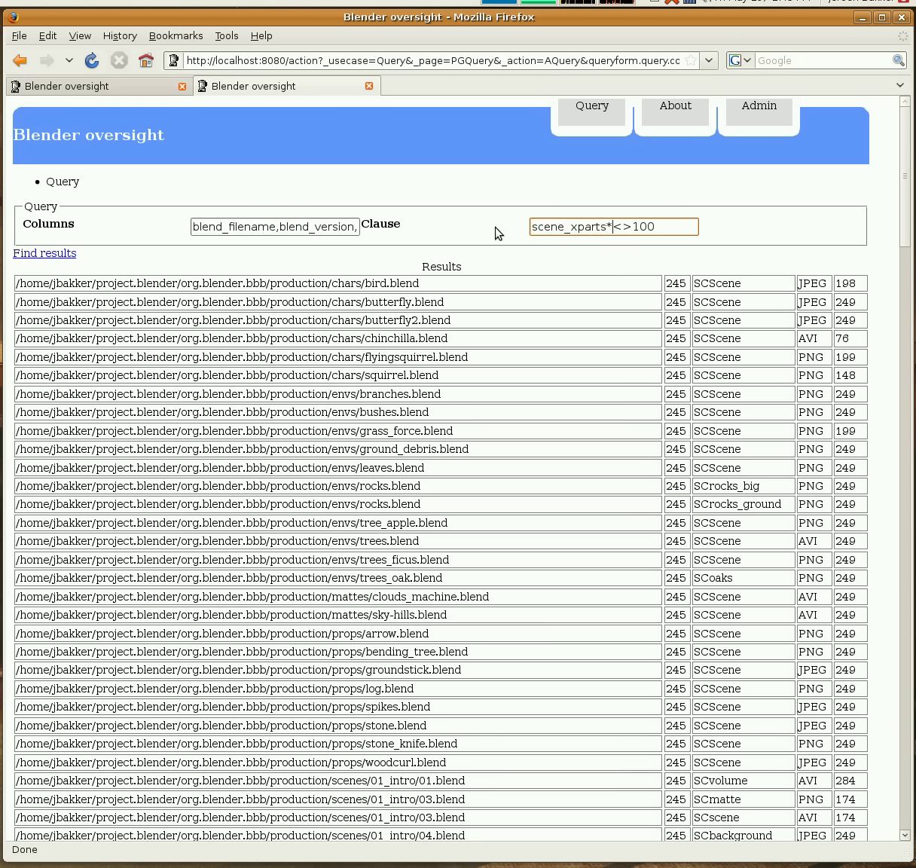
{"action": "type", "text": "scene"}
{"action": "type", "text": "_Y"}
{"action": "key", "text": "BackSpace"}
{"action": "type", "text": "yparts<"}
{"action": "type", "text": "100"}
{"action": "key", "text": "shift+End"}
{"action": "key", "text": "Delete"}
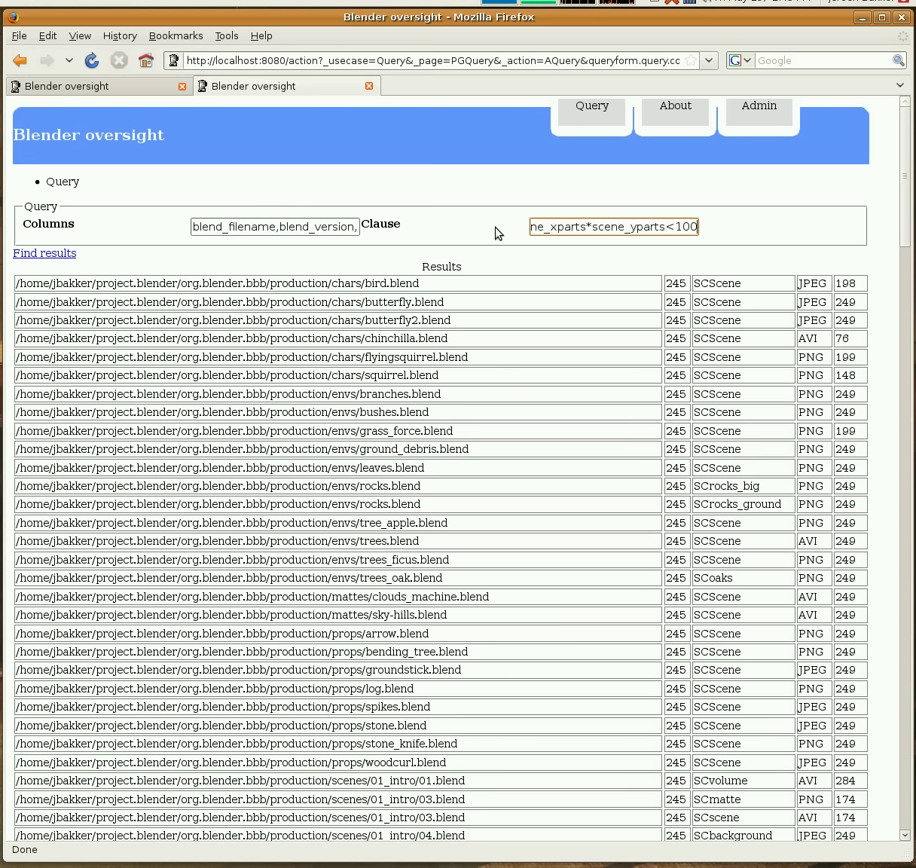
{"action": "left_click", "coordinate": [35, 256]}
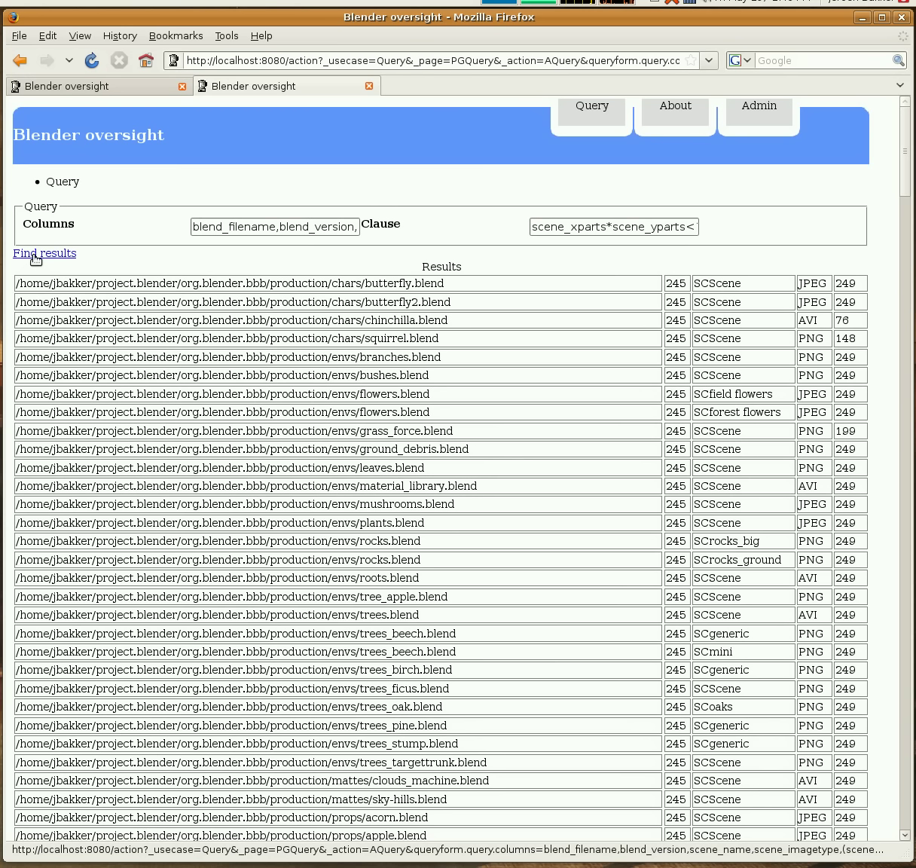
{"action": "left_click", "coordinate": [35, 259]}
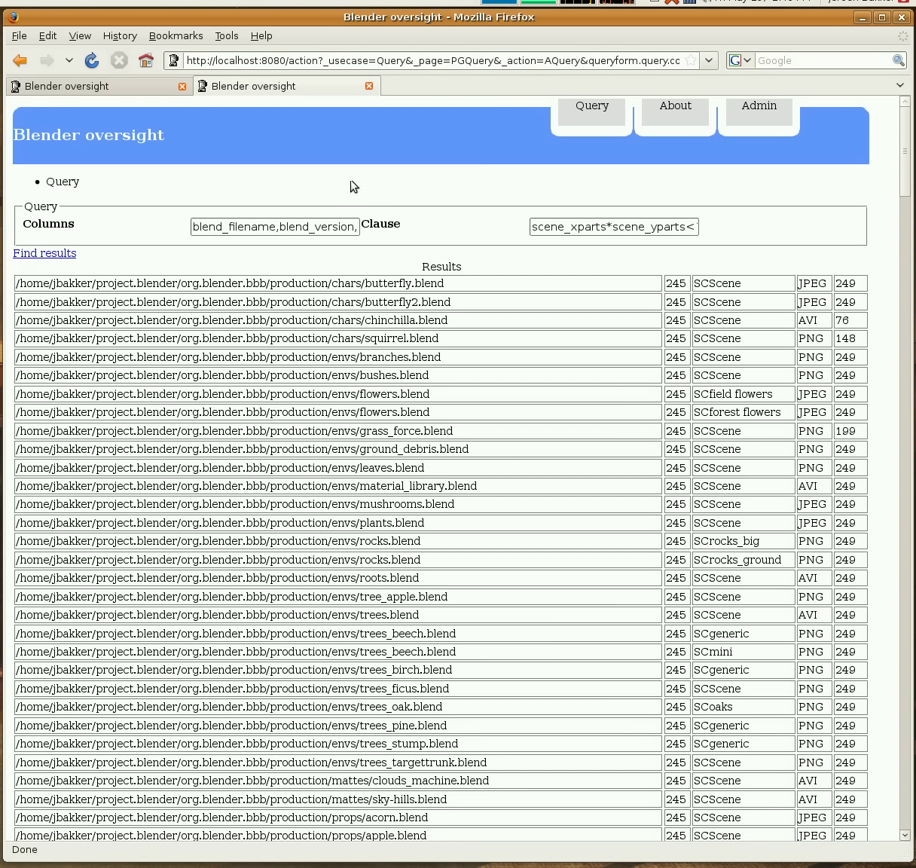